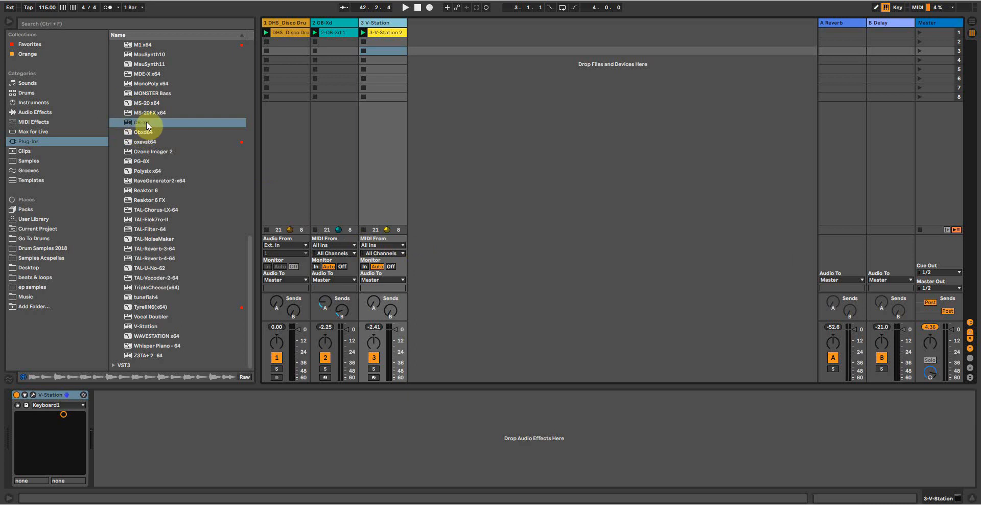
Step: Add OB-Xd as a new fourth MIDI track and reposition its window
drag(147, 121, 429, 121)
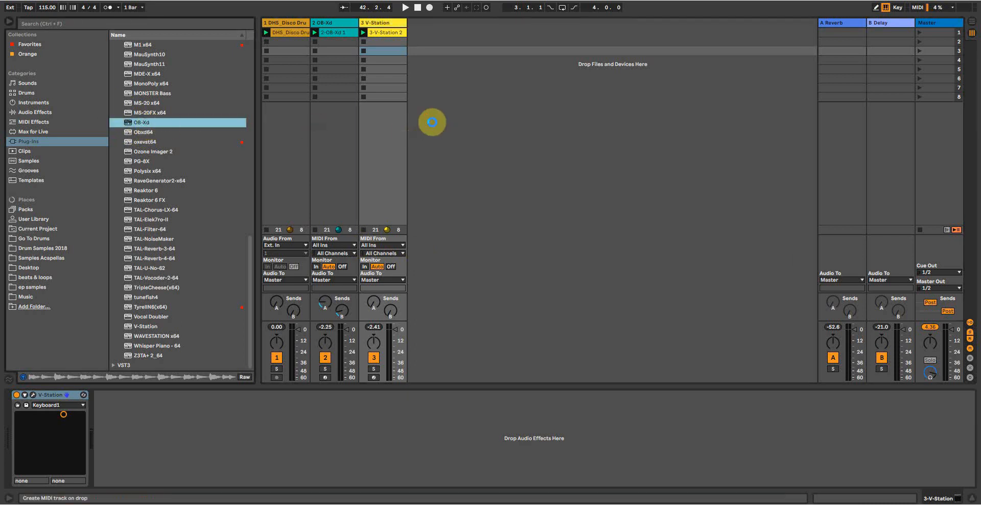
drag(368, 48, 420, 24)
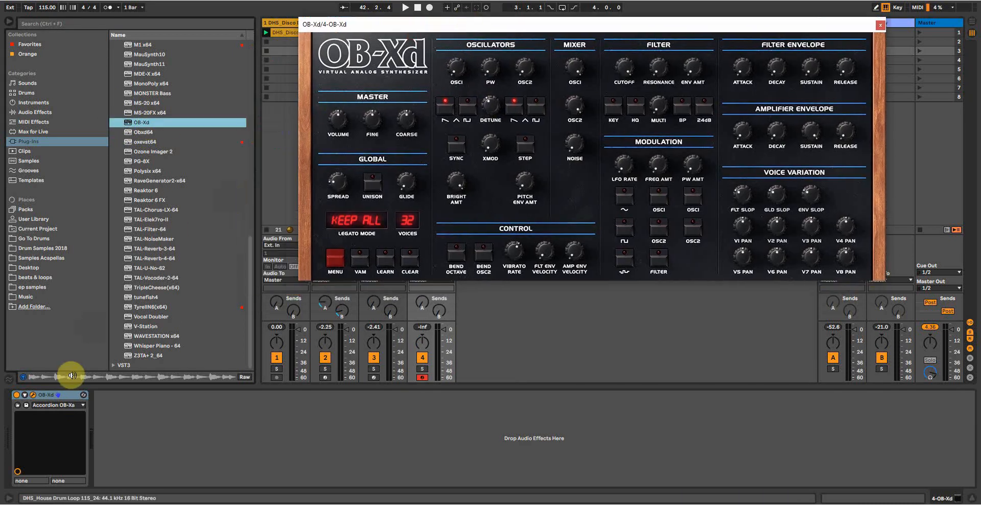
Step: Choose the Synth Bass 1 OB-Xd preset from the device's preset list
click(67, 403)
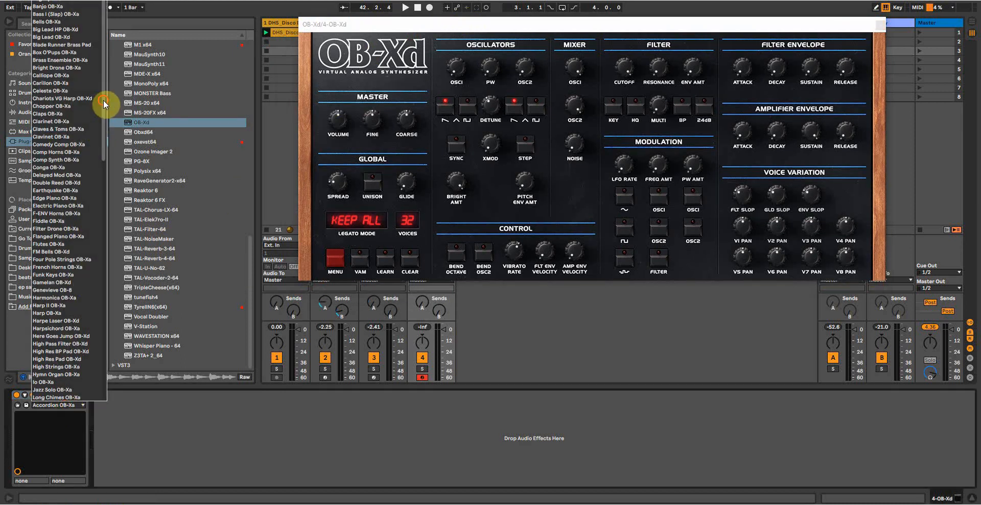
drag(104, 46, 103, 230)
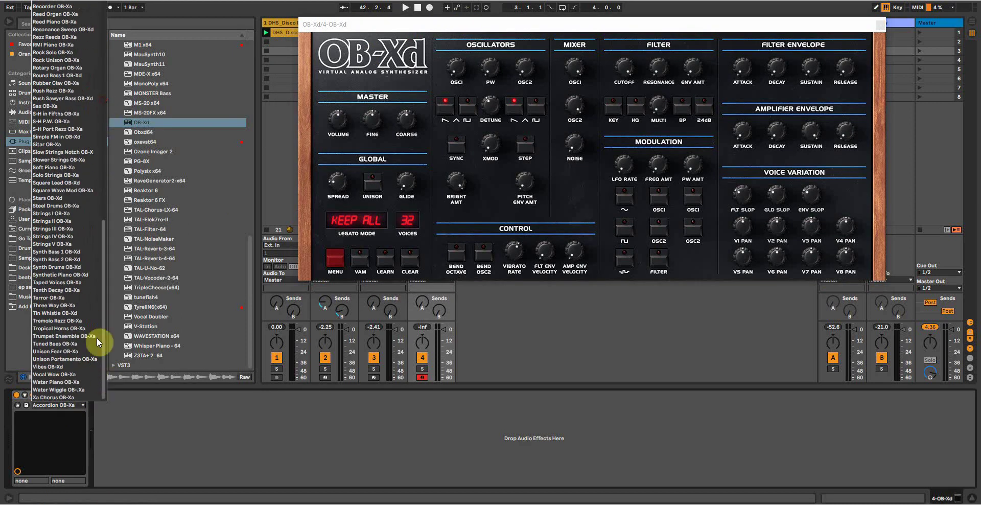
click(56, 251)
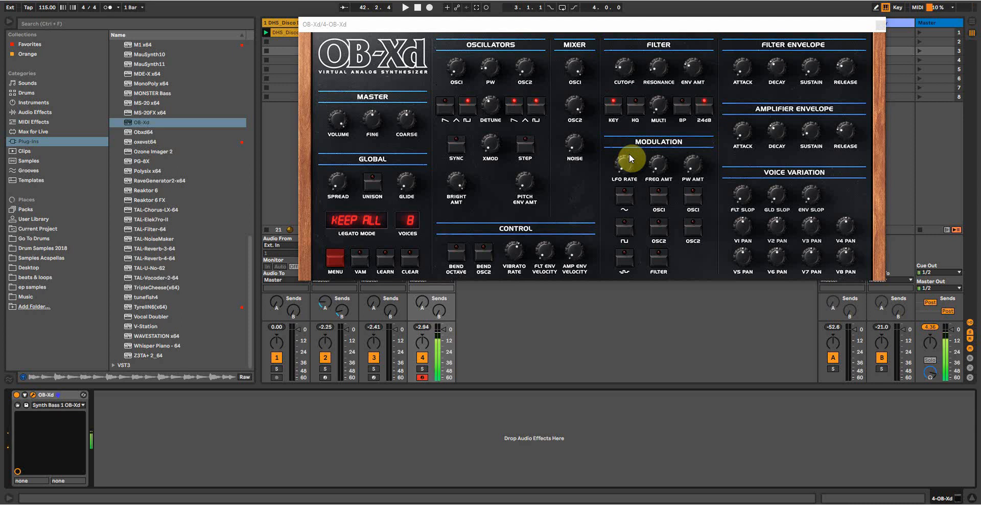
Step: Arm track 4 for recording and raise its Send A to the reverb return
click(817, 67)
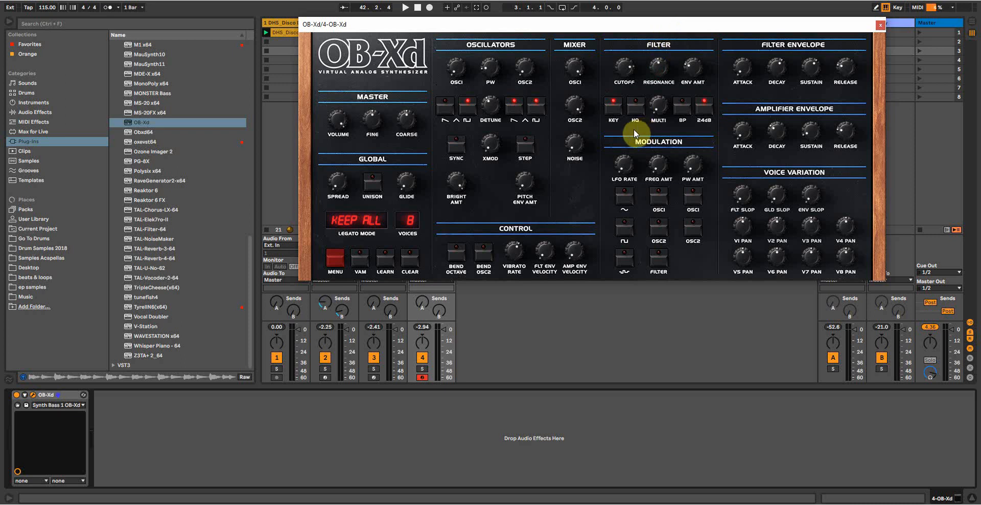
click(422, 376)
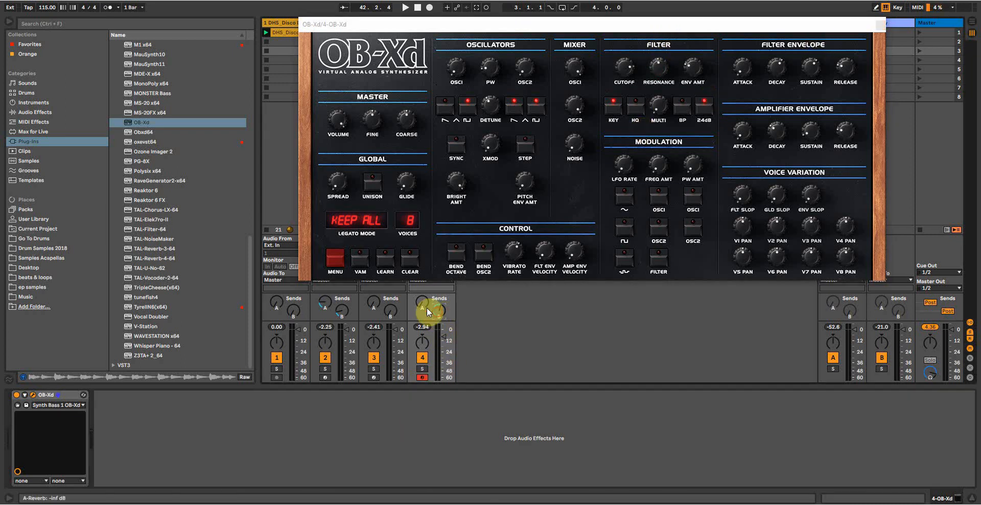
drag(428, 310, 427, 303)
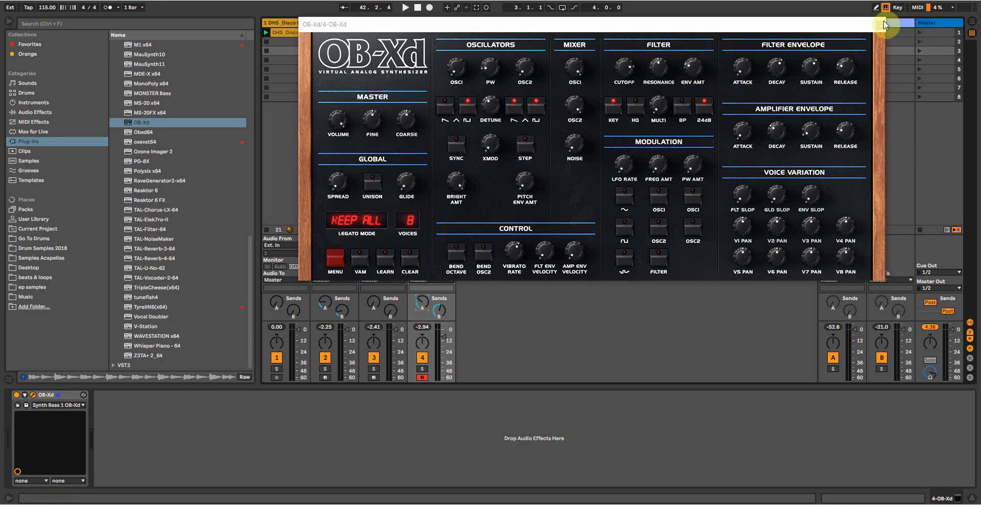
Step: Close the OB-Xd window and start playback of the set
click(879, 24)
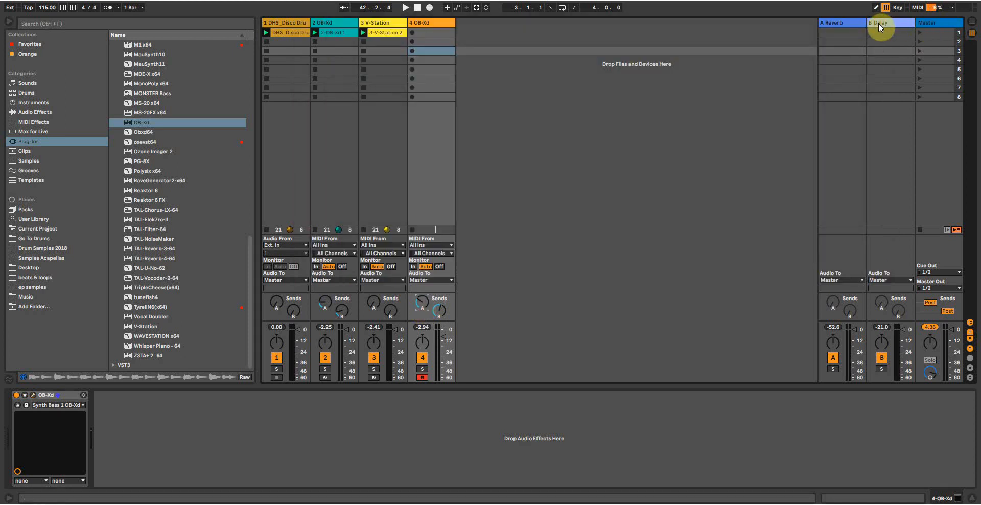
key(space)
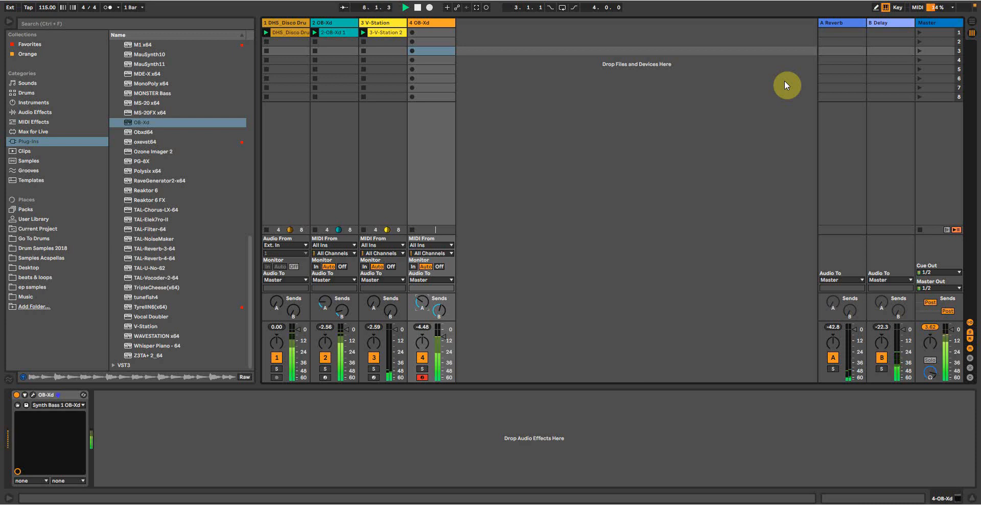
key(space)
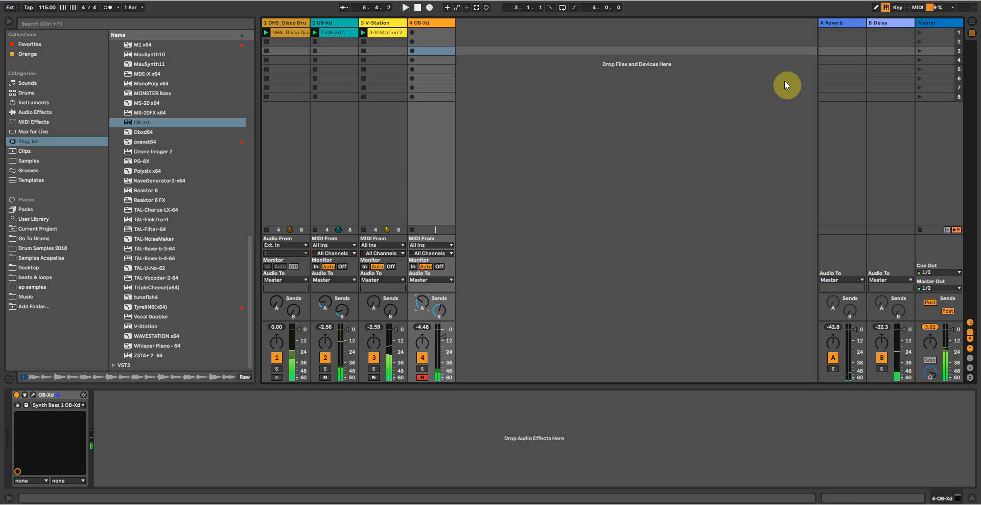